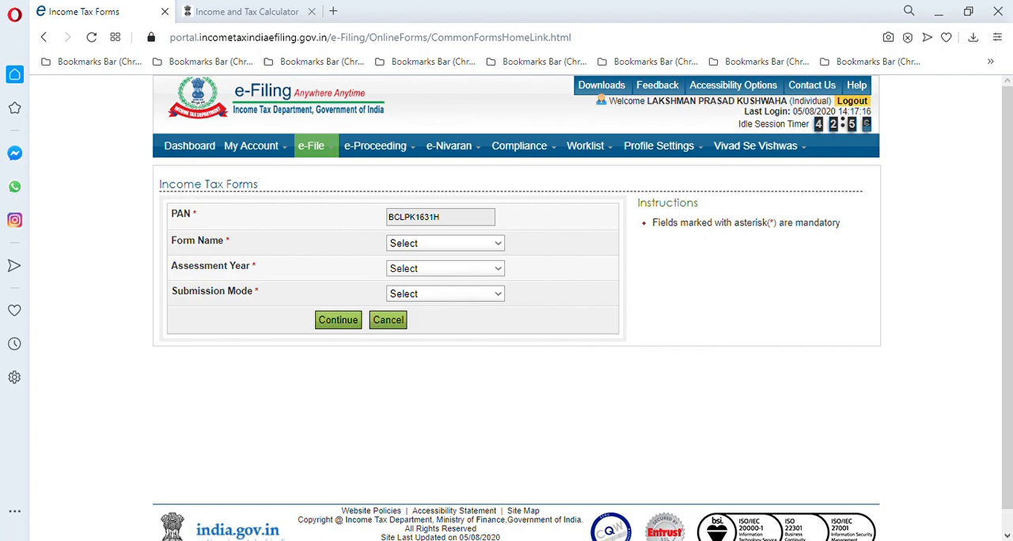
Open the Income Tax Forms page and start Form No. 10E for assessment year 2020-21, using the prepare and submit online mode
{"action": "mouse_move", "coordinate": [309, 150]}
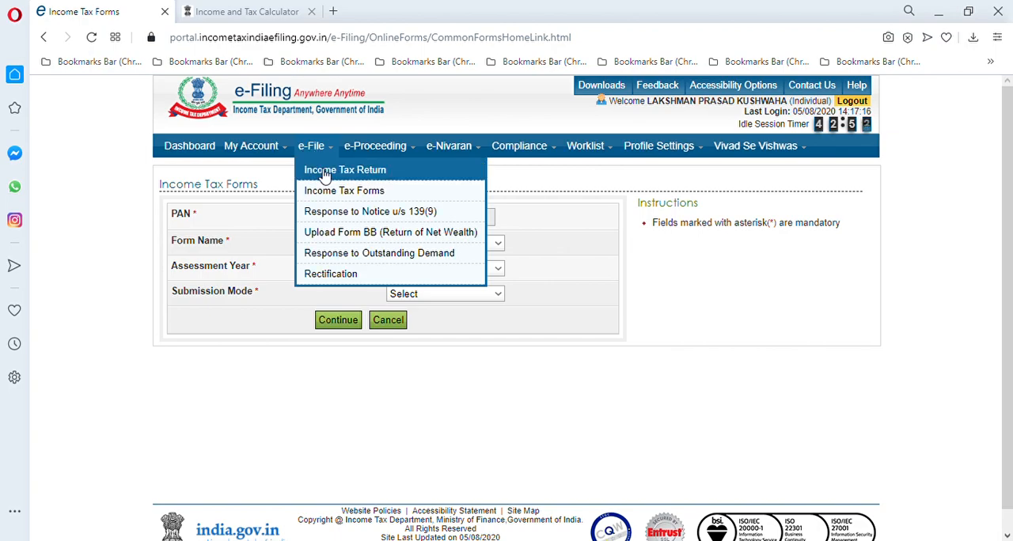
{"action": "left_click", "coordinate": [329, 194]}
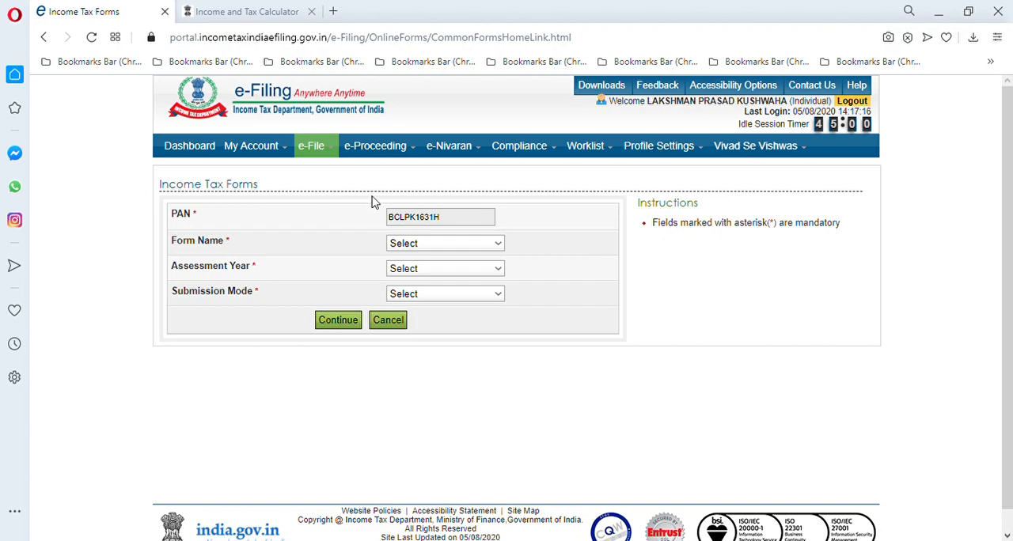
{"action": "left_click", "coordinate": [476, 372]}
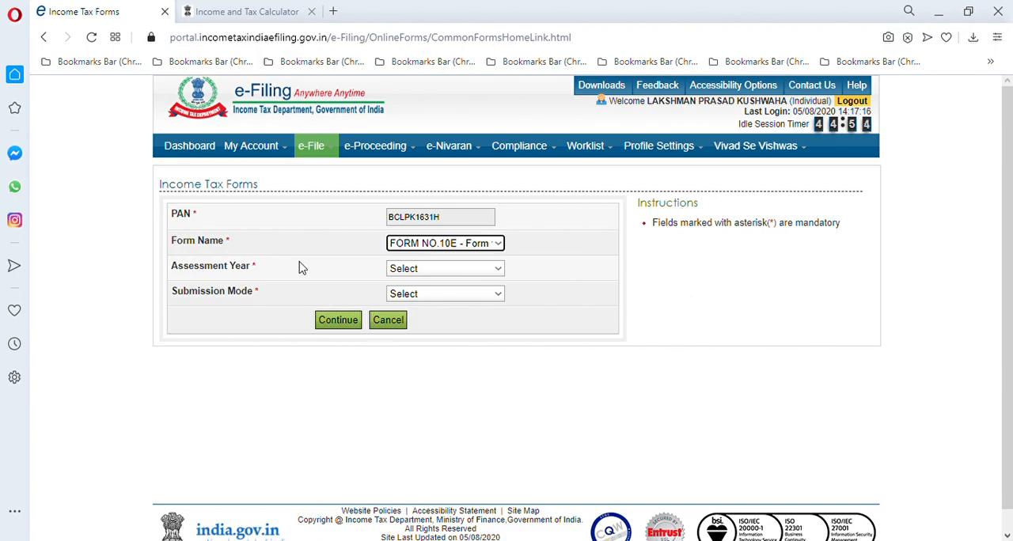
{"action": "left_click", "coordinate": [499, 271]}
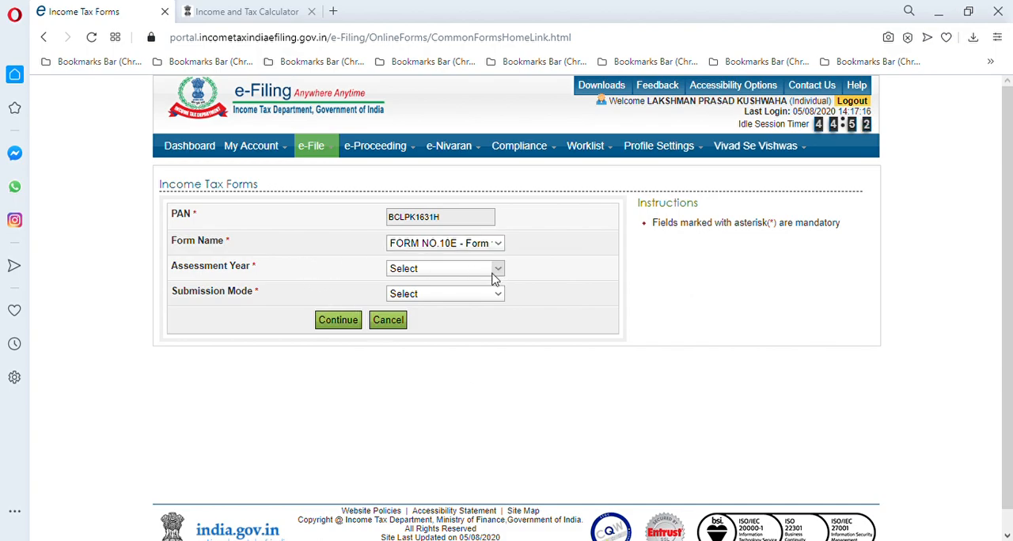
{"action": "left_click", "coordinate": [466, 303]}
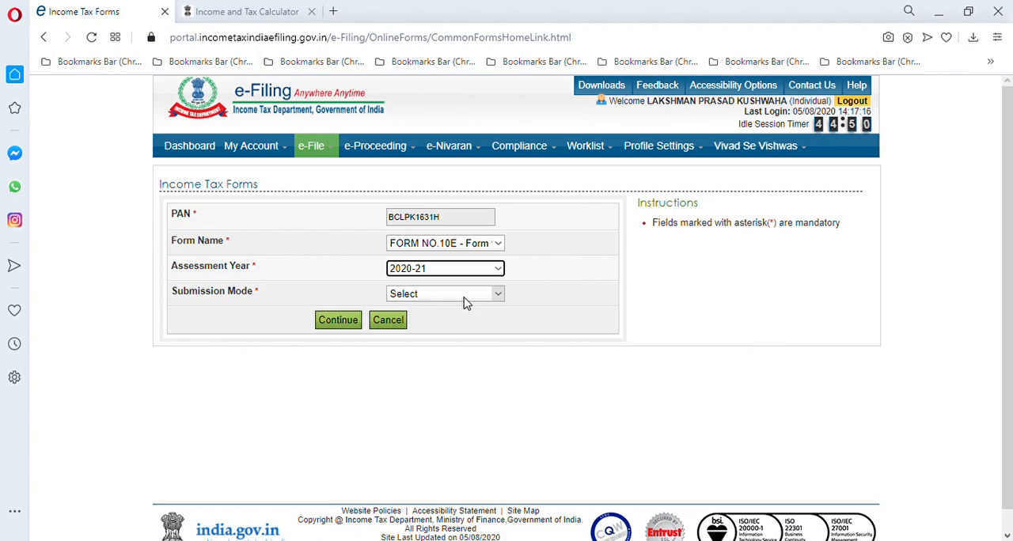
{"action": "left_click", "coordinate": [498, 296]}
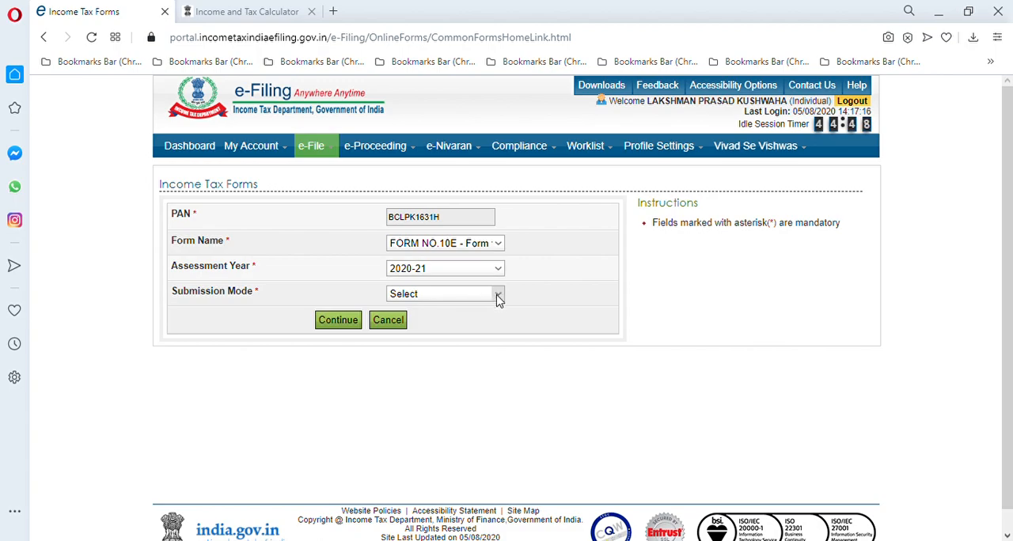
{"action": "left_click", "coordinate": [489, 322]}
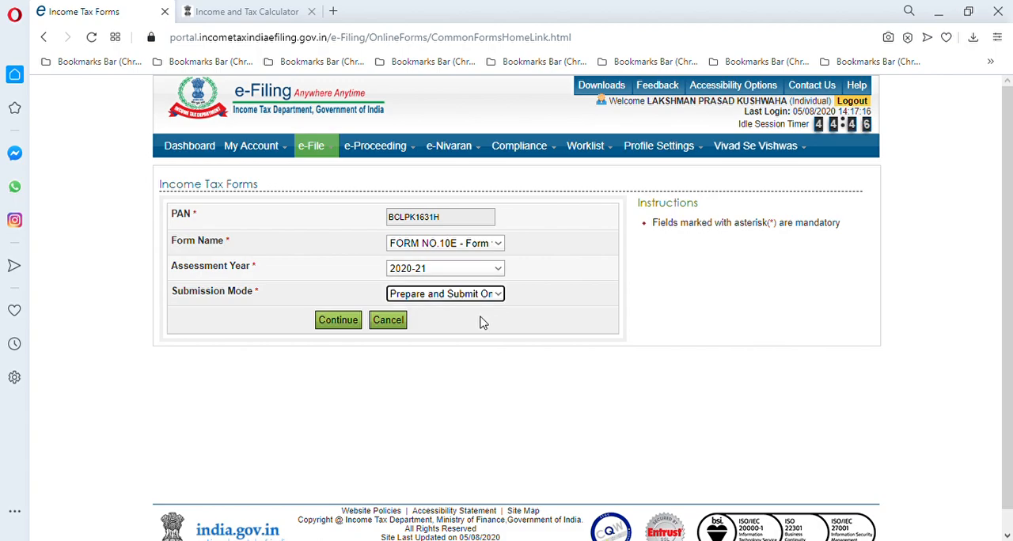
{"action": "left_click", "coordinate": [335, 325]}
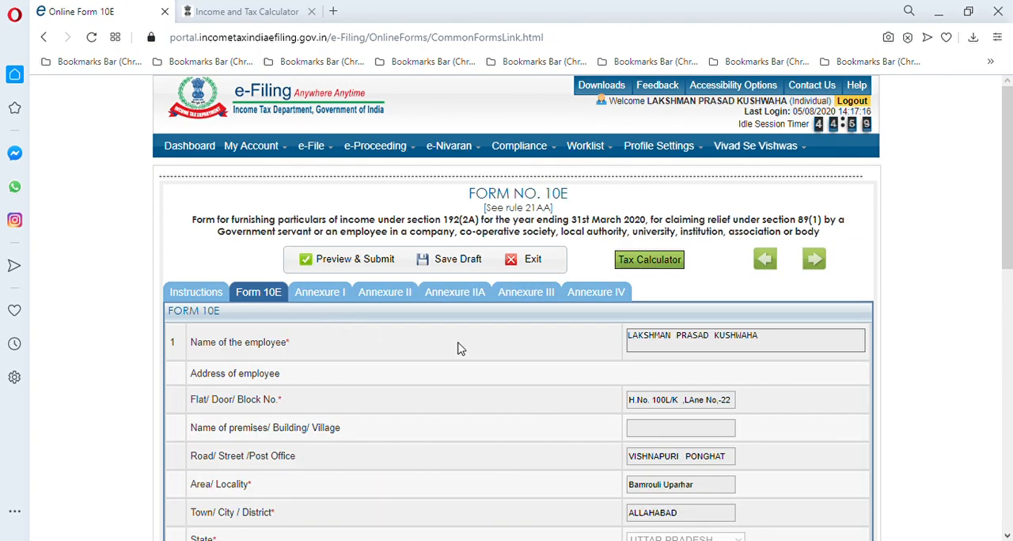
Go through the Form 10E sheet, choose Annexure-I as the annexure for payment particulars, and save the draft
{"action": "left_click_drag", "start_coordinate": [1008, 234], "coordinate": [1010, 282]}
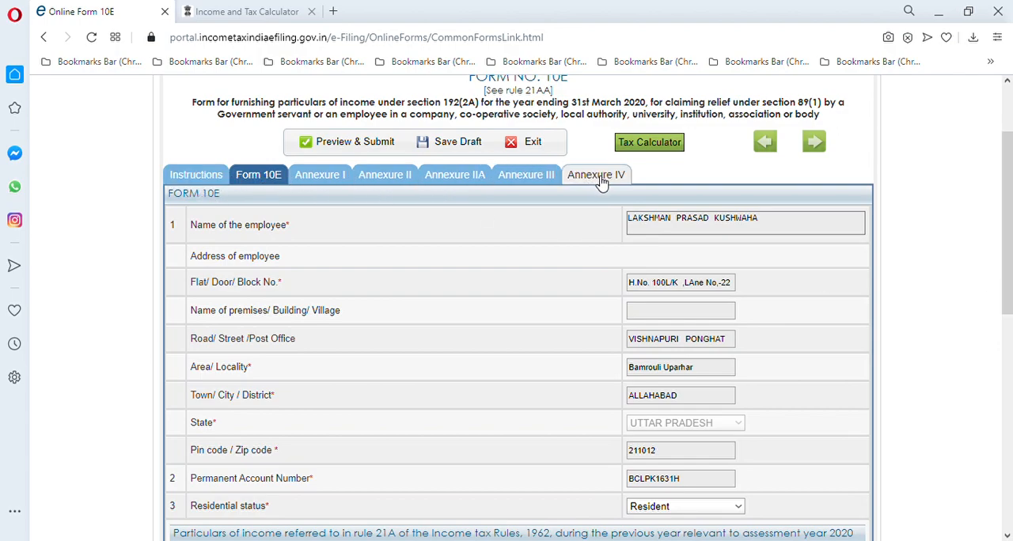
{"action": "left_click", "coordinate": [270, 179]}
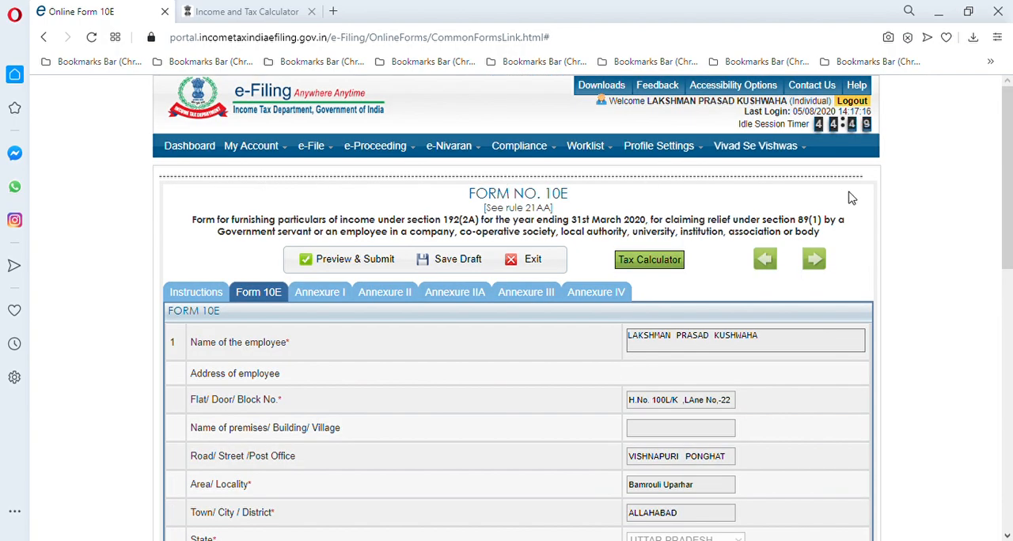
{"action": "left_click_drag", "start_coordinate": [1001, 188], "coordinate": [1001, 271]}
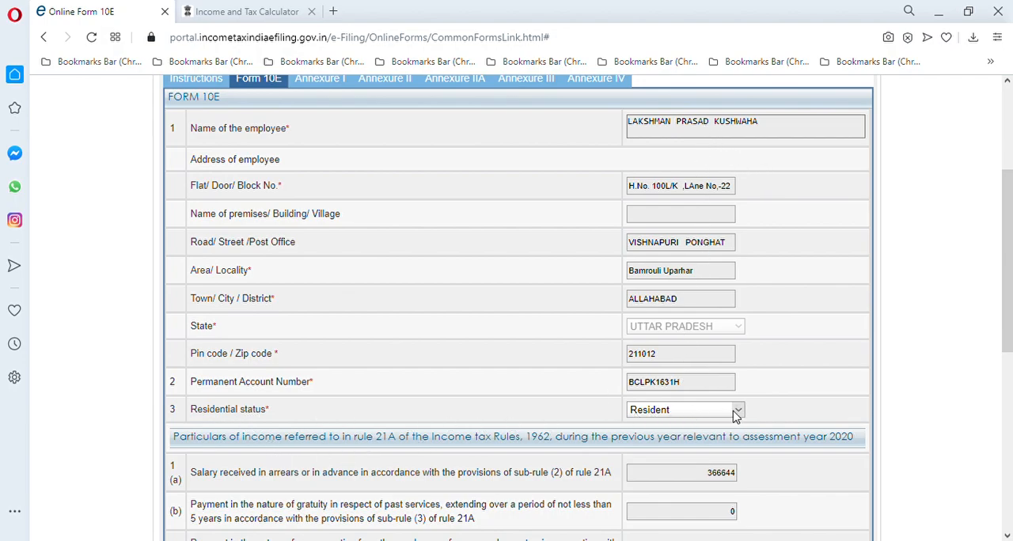
{"action": "left_click_drag", "start_coordinate": [1008, 348], "coordinate": [1008, 459]}
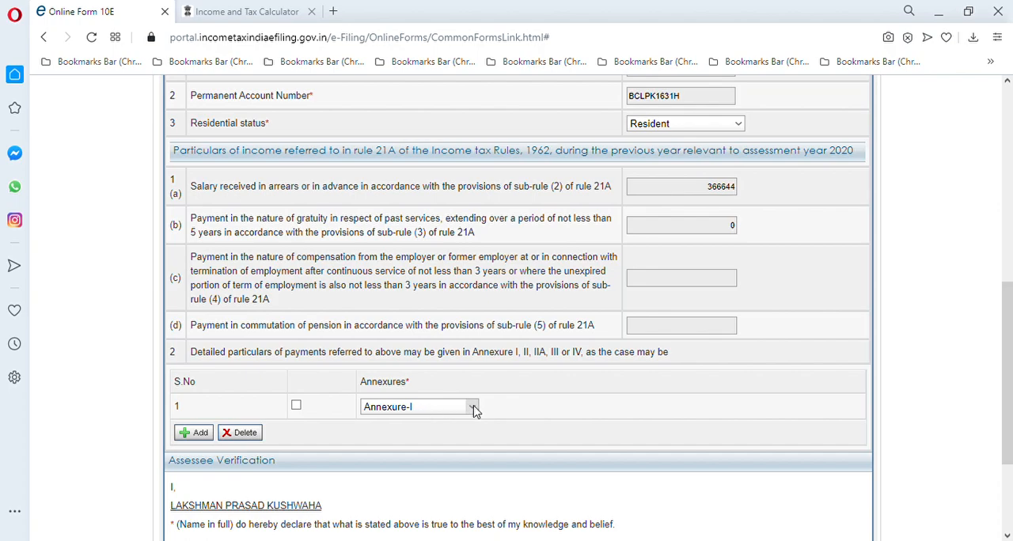
{"action": "left_click", "coordinate": [455, 437]}
{"action": "scroll", "coordinate": [1010, 340], "scroll_direction": "down", "scroll_amount": 2}
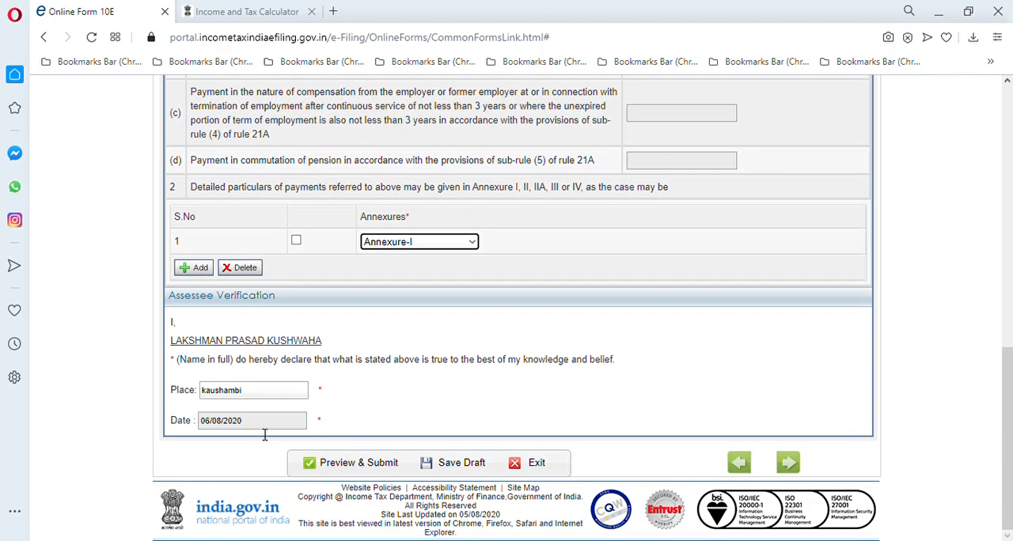
{"action": "left_click", "coordinate": [456, 466]}
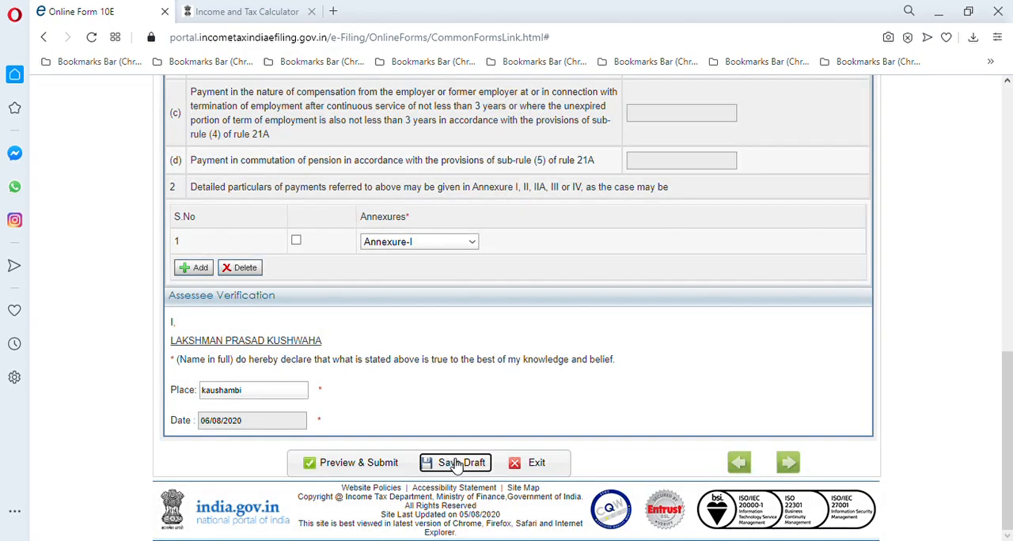
Open Annexure I of Form 10E and review its arrears salary items down to Table A
{"action": "left_click_drag", "start_coordinate": [1010, 383], "coordinate": [1009, 114]}
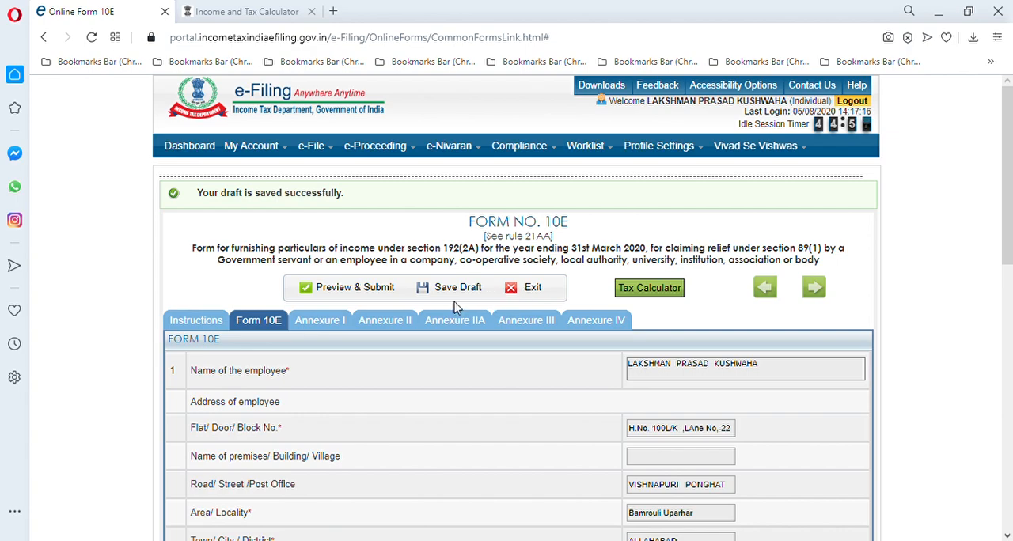
{"action": "left_click", "coordinate": [329, 326]}
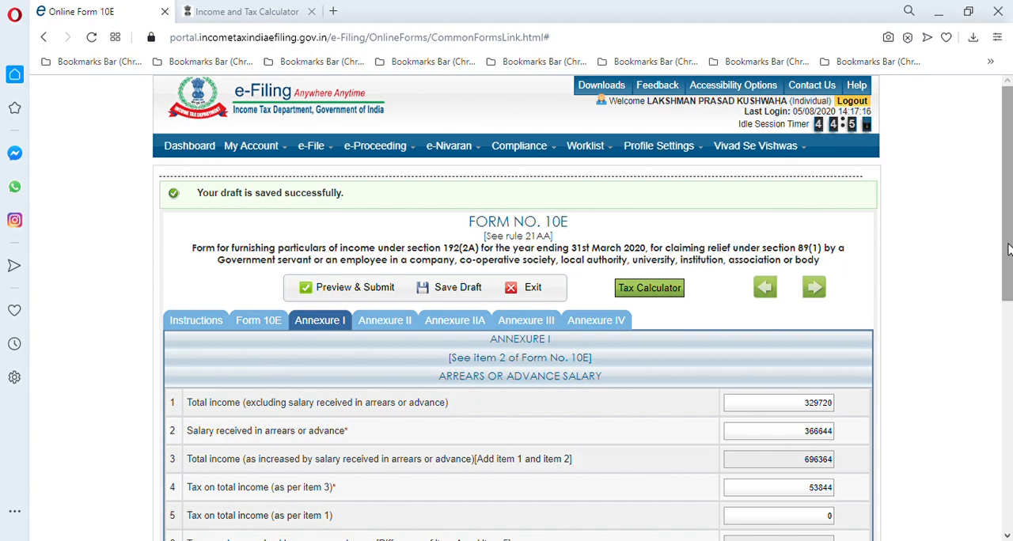
{"action": "left_click_drag", "start_coordinate": [1008, 250], "coordinate": [1009, 473]}
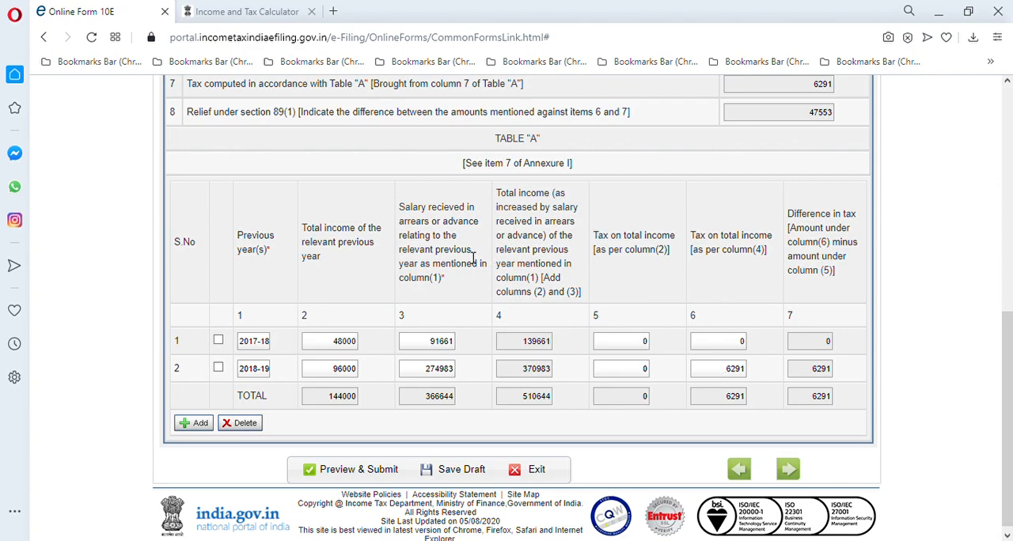
Switch to the Income and Tax Calculator, check its assessment year, taxpayer and salary entries, and compare them with Table A in Form 10E
{"action": "left_click", "coordinate": [235, 18]}
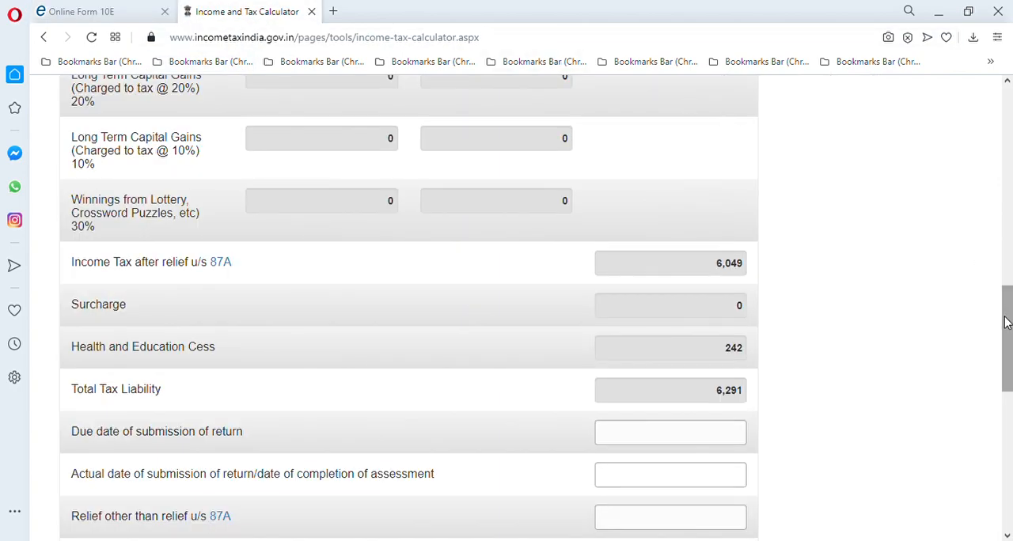
{"action": "scroll", "coordinate": [1003, 245], "scroll_direction": "up", "scroll_amount": 3}
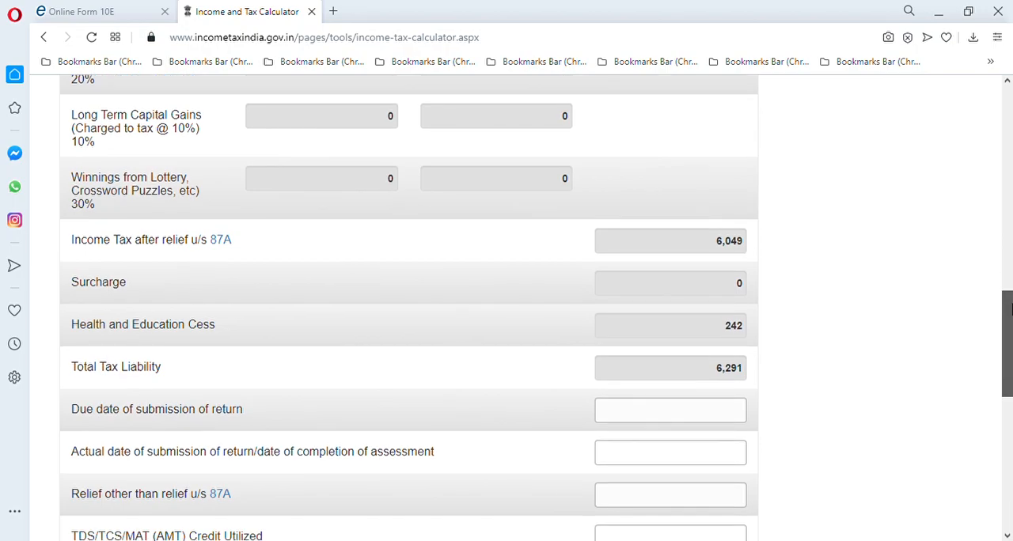
{"action": "left_click_drag", "start_coordinate": [1006, 245], "coordinate": [1005, 105]}
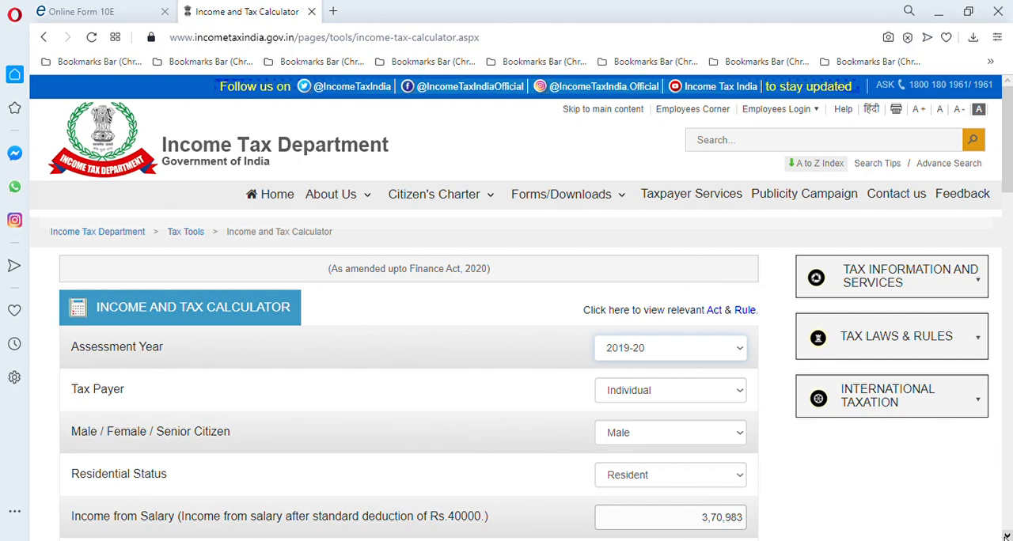
{"action": "left_click", "coordinate": [1006, 536]}
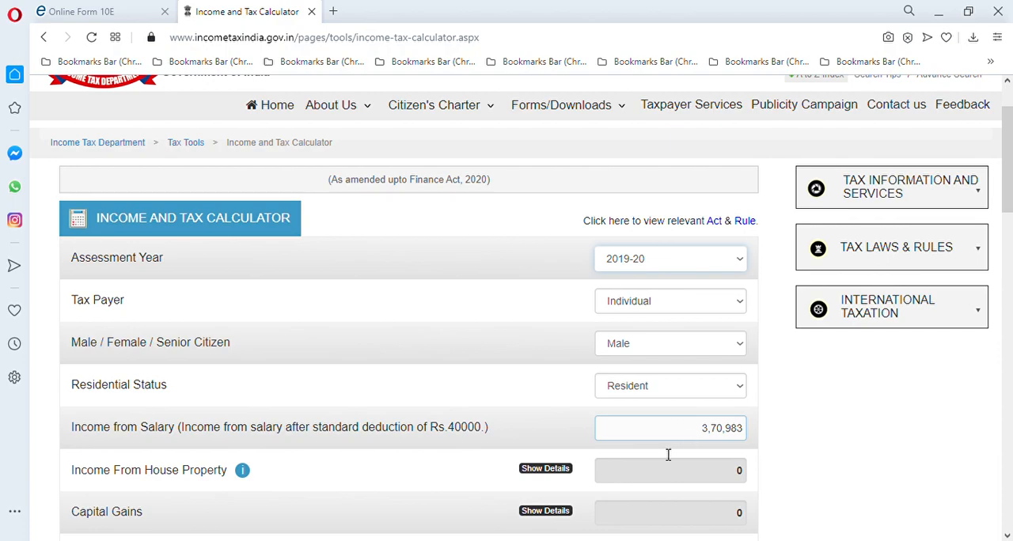
{"action": "left_click", "coordinate": [103, 14]}
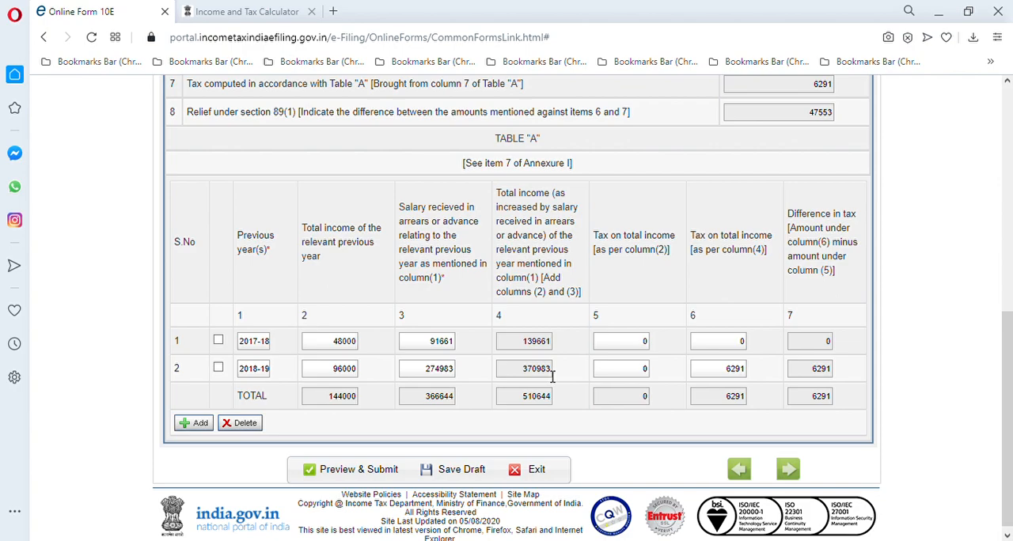
Calculate the tax for assessment year 2019-20 in the Income and Tax Calculator and check the total tax liability
{"action": "left_click", "coordinate": [265, 12]}
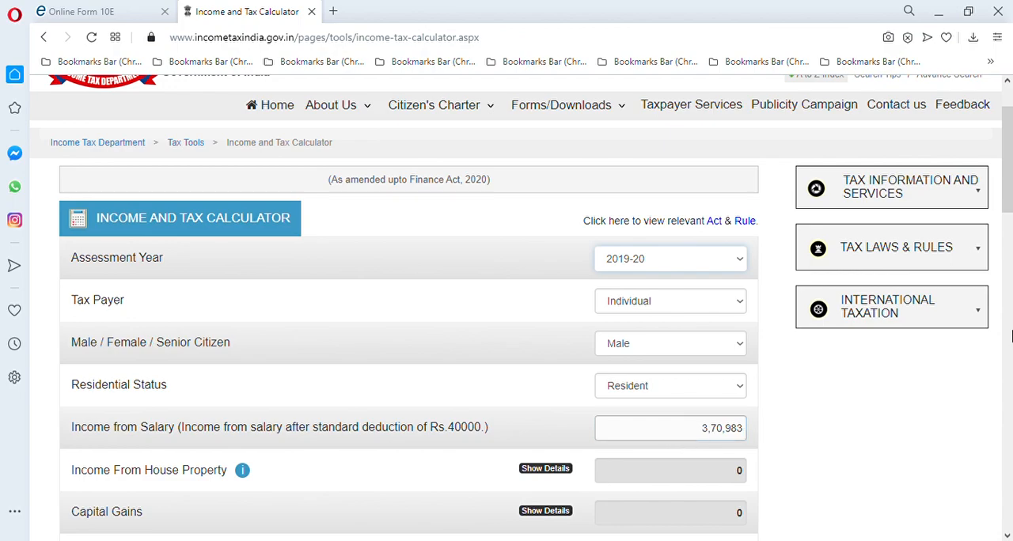
{"action": "left_click_drag", "start_coordinate": [1007, 195], "coordinate": [1007, 250]}
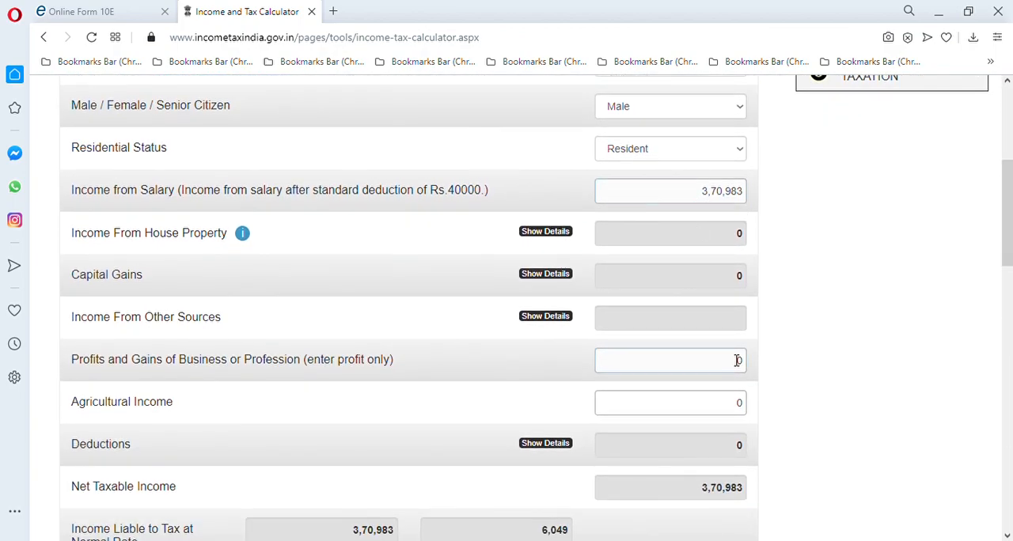
{"action": "left_click_drag", "start_coordinate": [1007, 244], "coordinate": [1001, 490]}
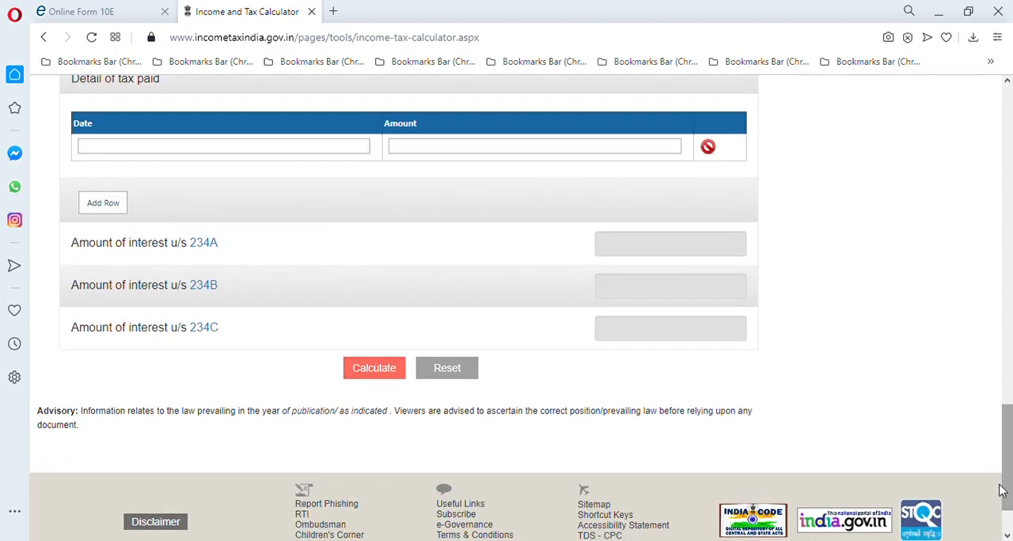
{"action": "left_click", "coordinate": [397, 374]}
{"action": "left_click_drag", "start_coordinate": [1007, 426], "coordinate": [1008, 326]}
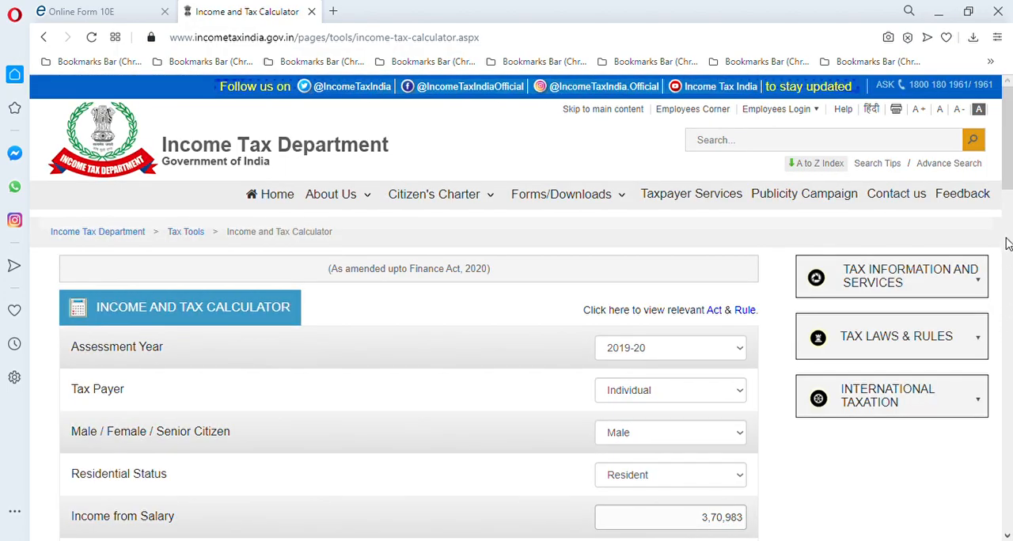
{"action": "left_click_drag", "start_coordinate": [1008, 168], "coordinate": [1008, 368]}
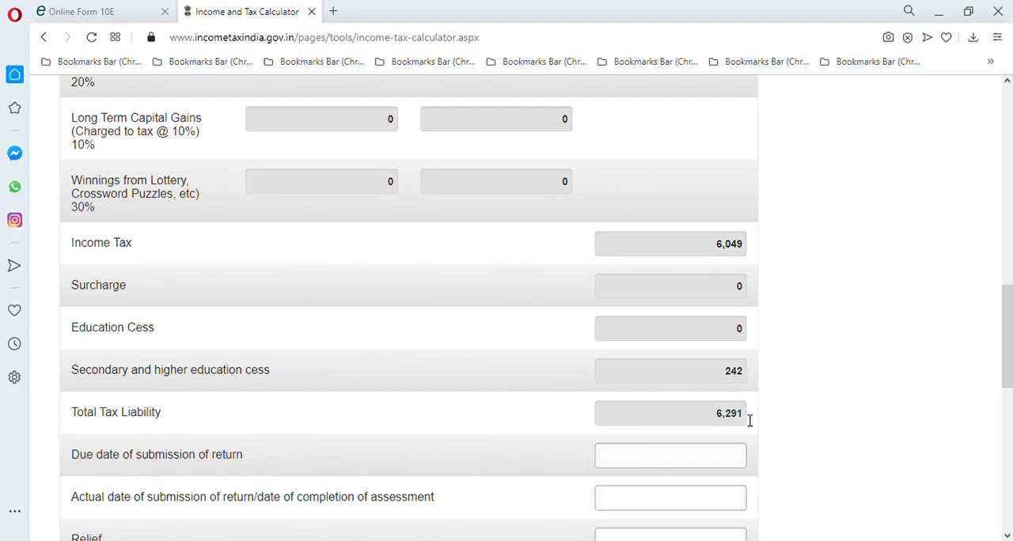
Return to Form 10E, dismiss the save reminder, and check how Table A's tax difference carries into item 7 of Annexure I
{"action": "left_click", "coordinate": [76, 14]}
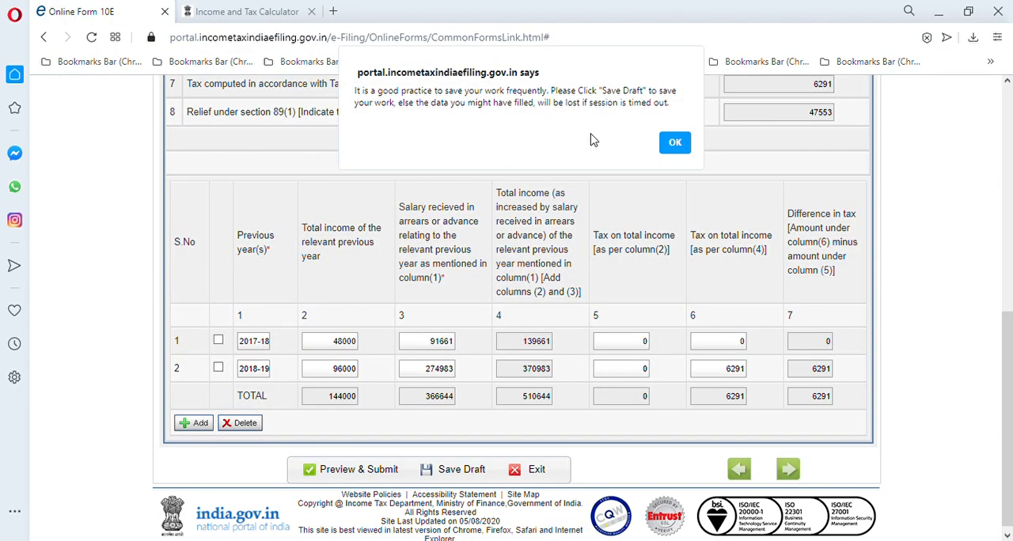
{"action": "left_click", "coordinate": [674, 144]}
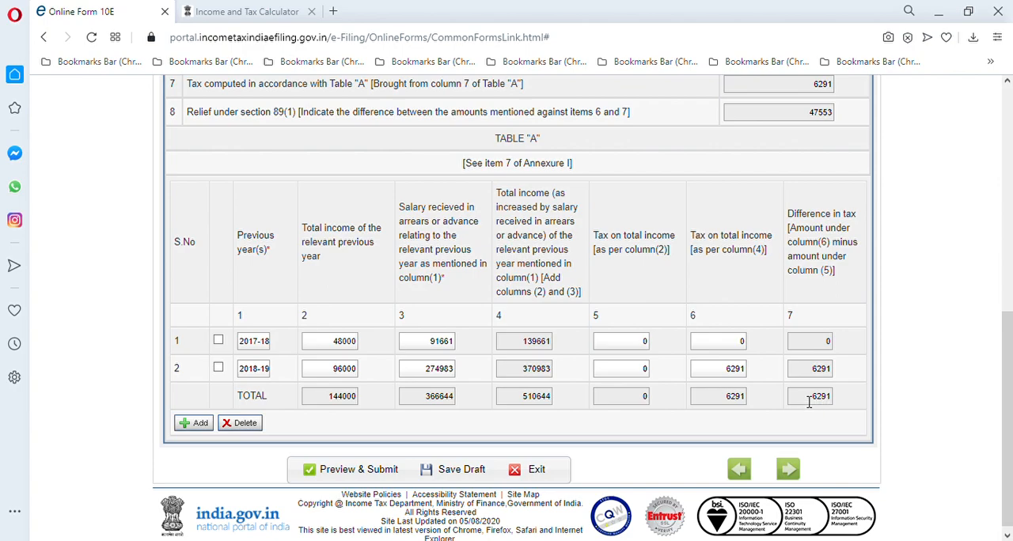
{"action": "left_click_drag", "start_coordinate": [1010, 386], "coordinate": [1010, 337]}
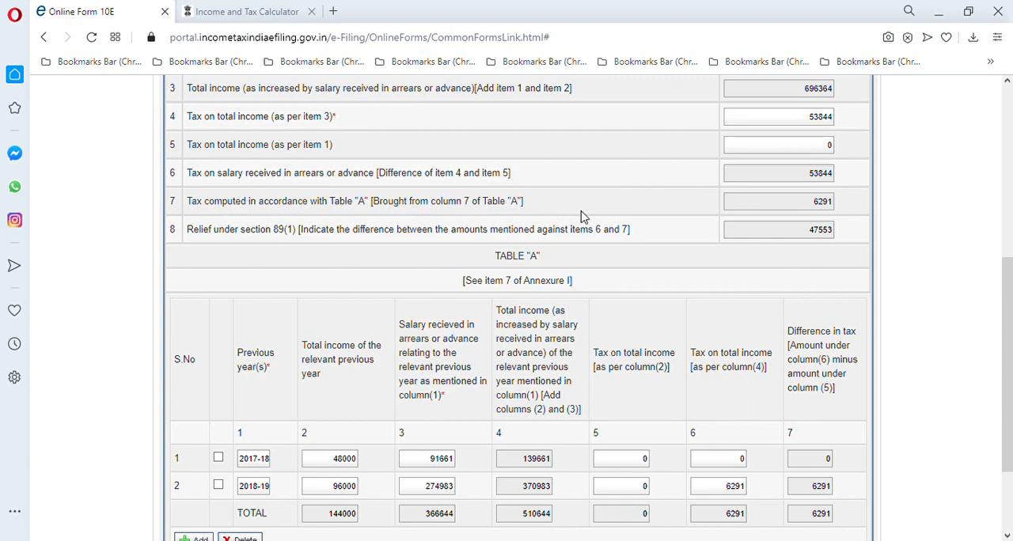
{"action": "left_click", "coordinate": [789, 209]}
{"action": "left_click_drag", "start_coordinate": [1009, 288], "coordinate": [1008, 129]}
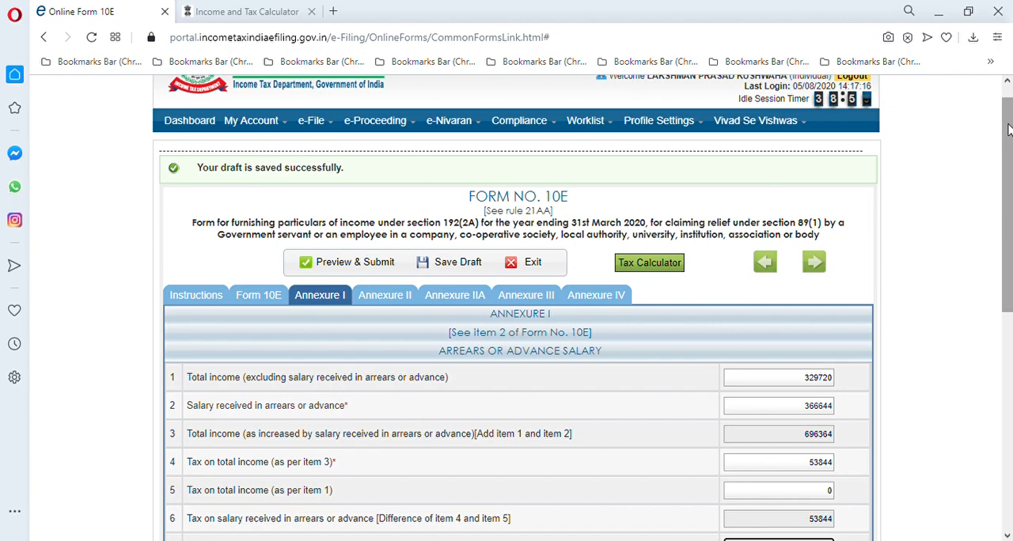
Examine Annexure I's income, tax and section 89(1) relief items together with the yearly rows of Table A, dismissing the save reminder
{"action": "left_click_drag", "start_coordinate": [1008, 129], "coordinate": [1009, 183]}
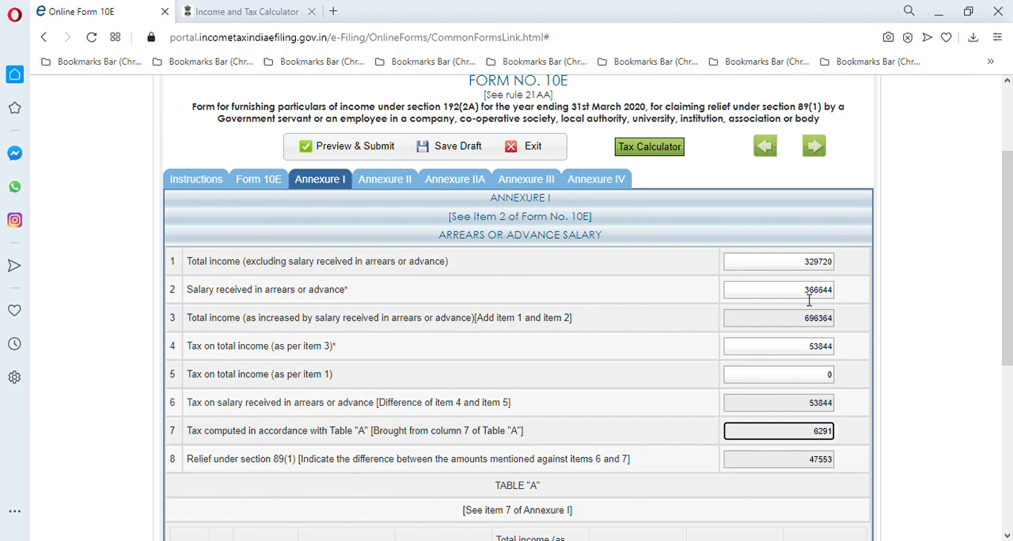
{"action": "left_click", "coordinate": [807, 325]}
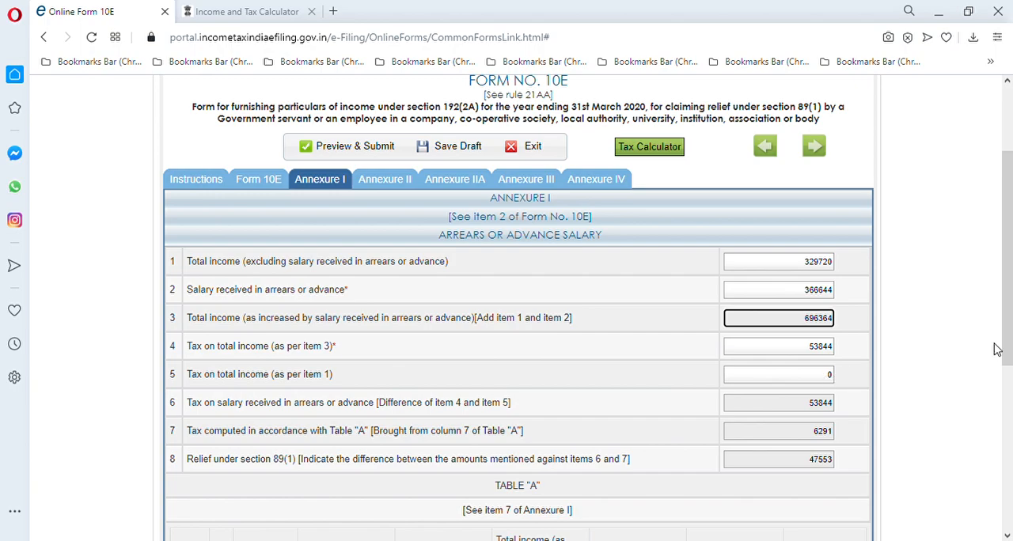
{"action": "left_click_drag", "start_coordinate": [1007, 343], "coordinate": [1009, 398]}
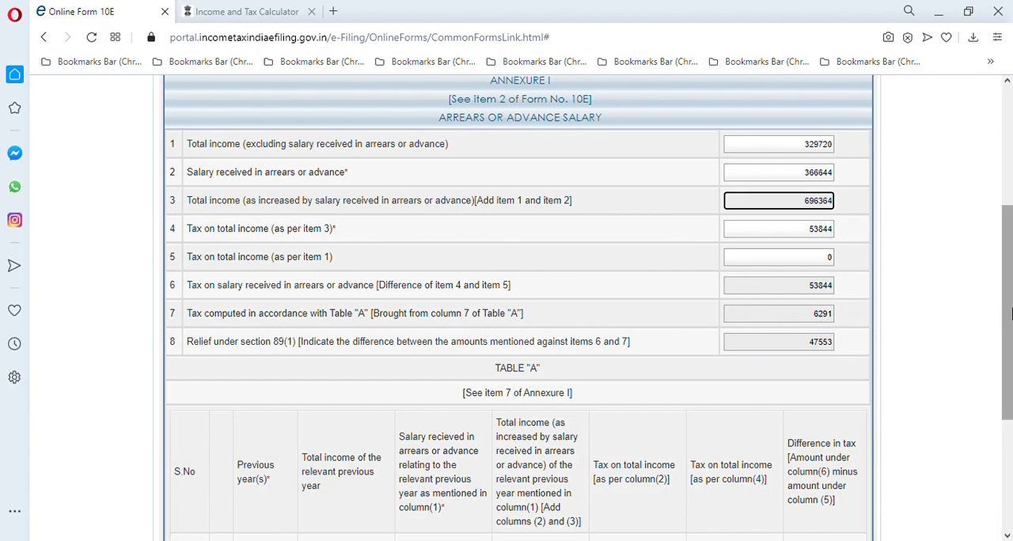
{"action": "left_click_drag", "start_coordinate": [1011, 314], "coordinate": [1011, 344]}
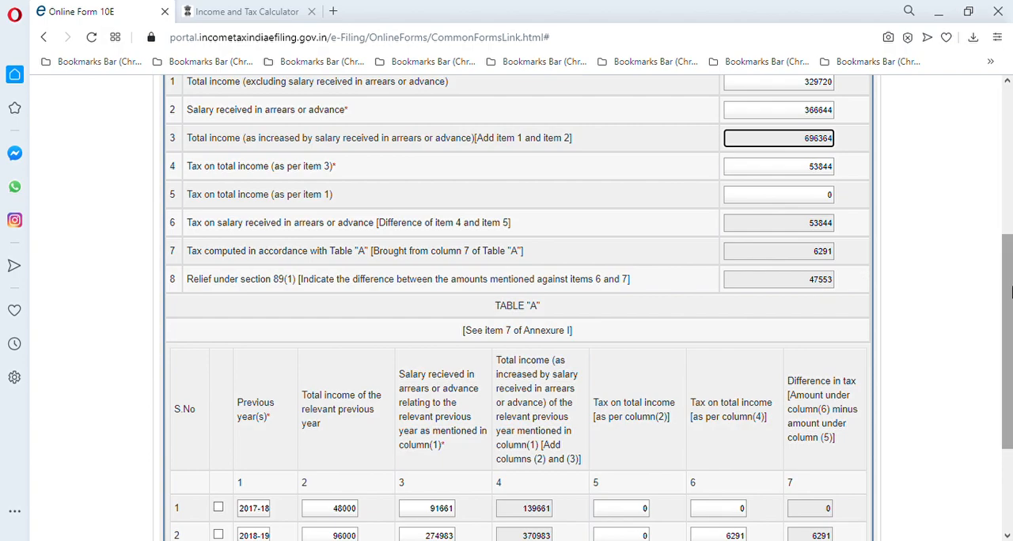
{"action": "left_click_drag", "start_coordinate": [1009, 293], "coordinate": [1010, 439]}
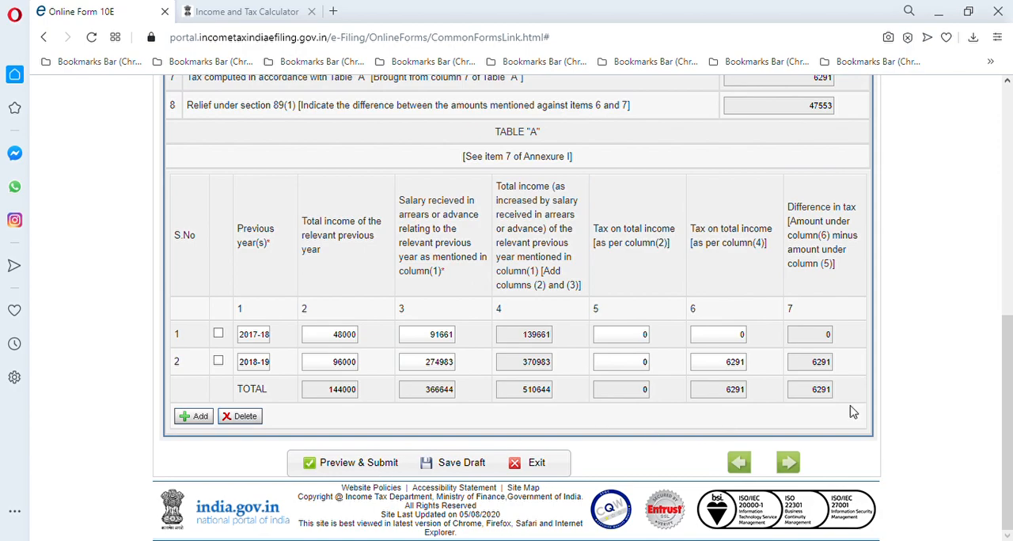
{"action": "left_click_drag", "start_coordinate": [1010, 400], "coordinate": [977, 211]}
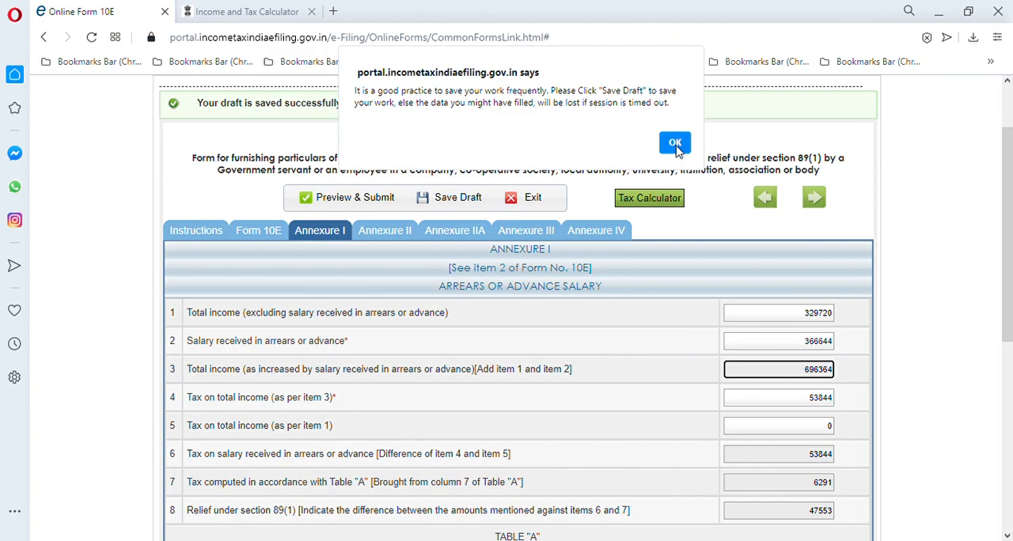
{"action": "left_click", "coordinate": [675, 145]}
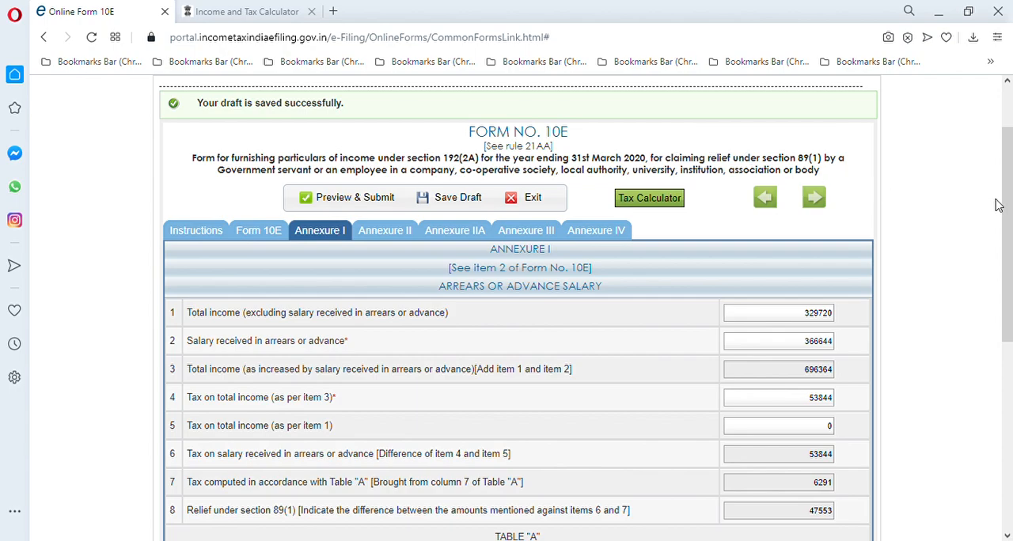
{"action": "left_click_drag", "start_coordinate": [1010, 210], "coordinate": [1009, 287]}
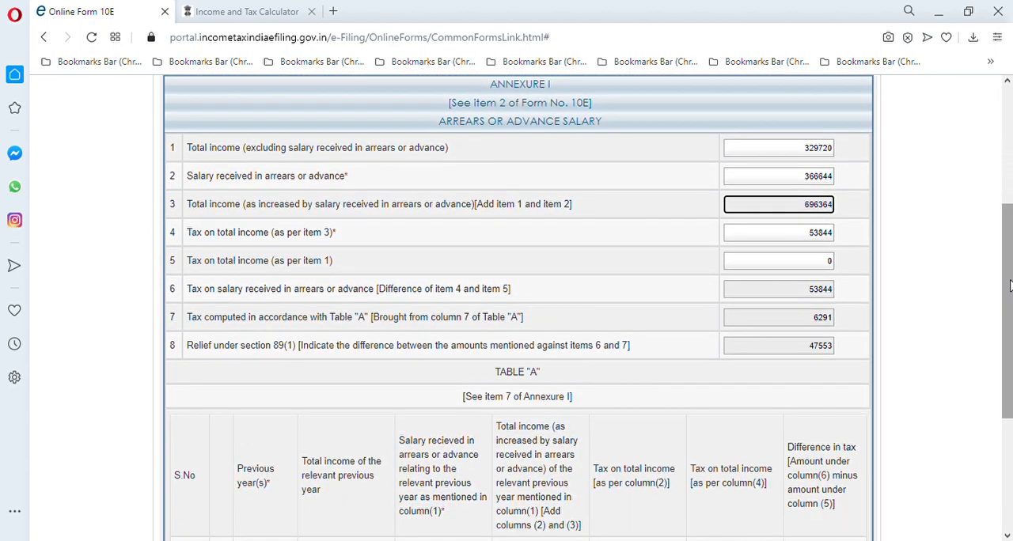